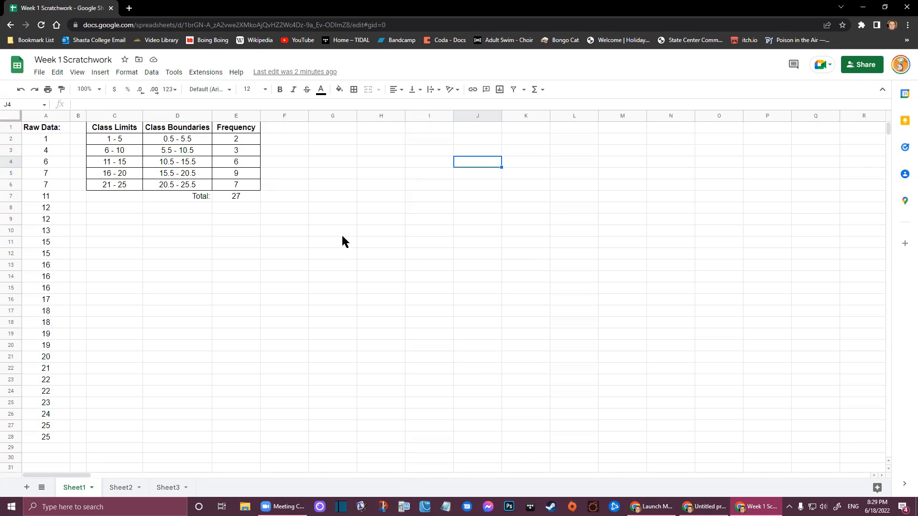
# Step: Insert a chart from the raw data in A2:A28 and position it below the frequency table
pyautogui.moveTo(45, 143); pyautogui.dragTo(58, 433)
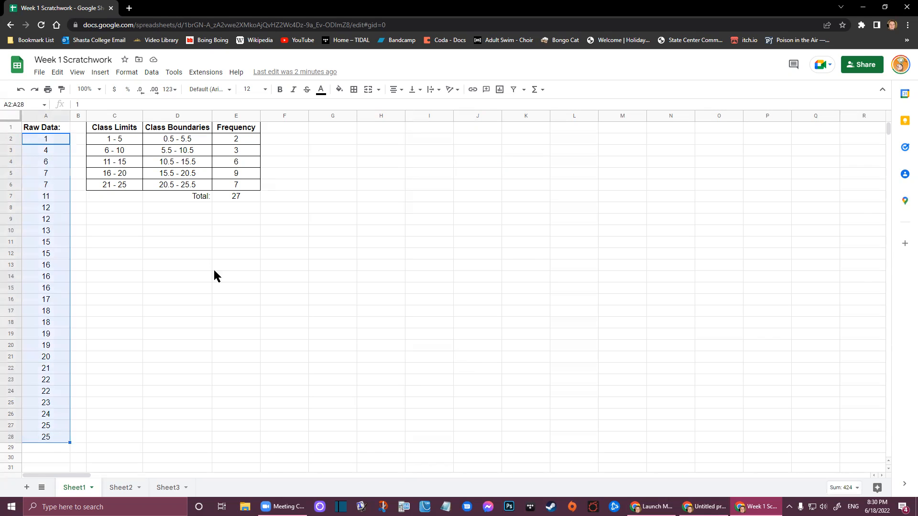
pyautogui.click(107, 73)
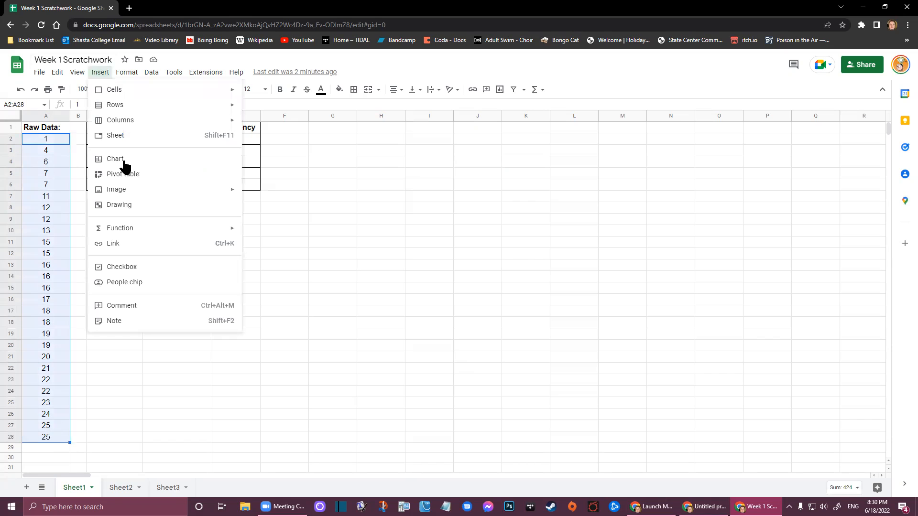
pyautogui.press('Return')
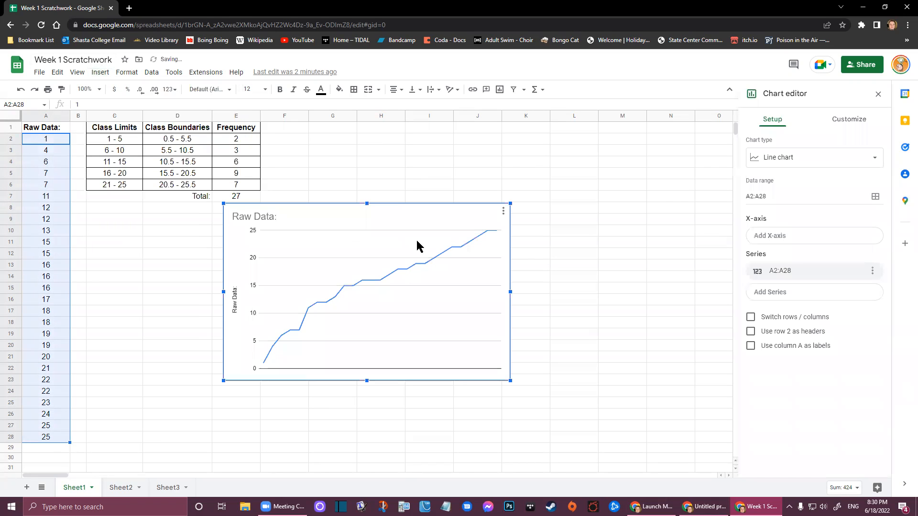
pyautogui.moveTo(423, 212); pyautogui.dragTo(443, 220)
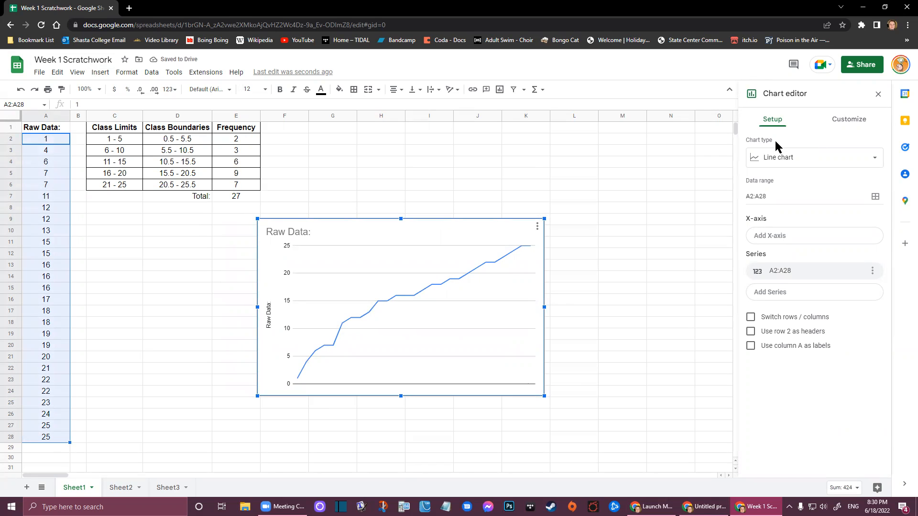
# Step: Change the raw data chart's type to Scatter chart
pyautogui.click(791, 163)
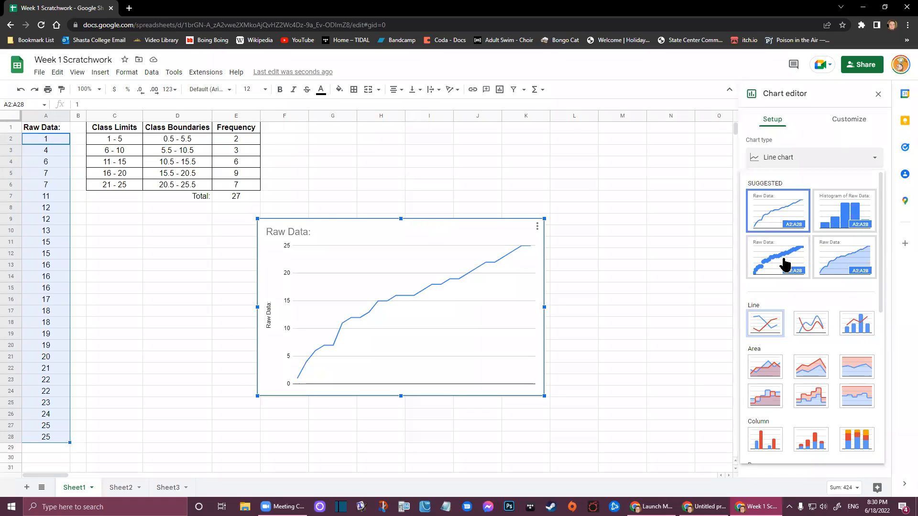
pyautogui.scroll(-2, 784, 263)
pyautogui.scroll(-4, 786, 258)
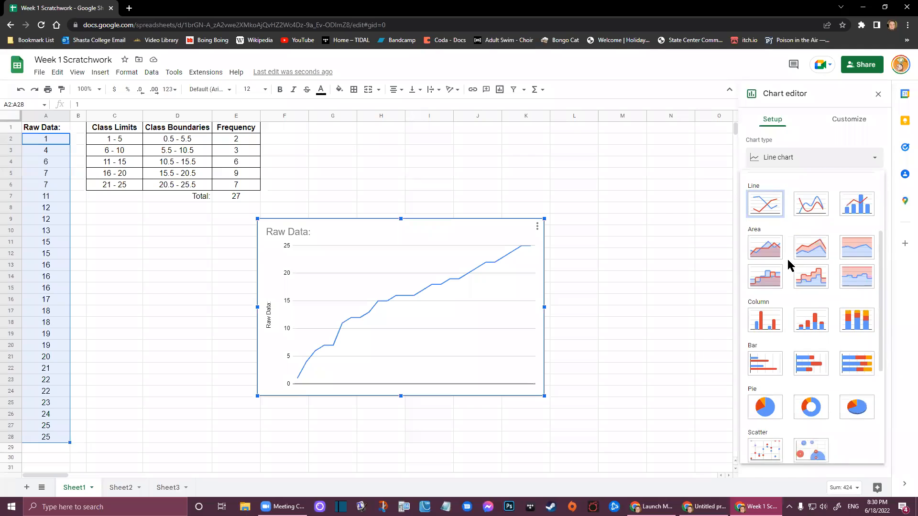
pyautogui.scroll(-1, 790, 261)
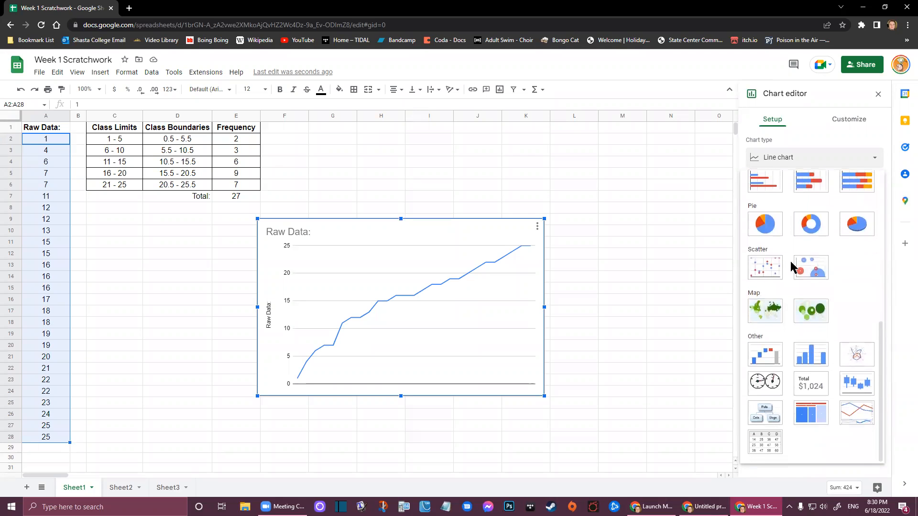
pyautogui.click(761, 276)
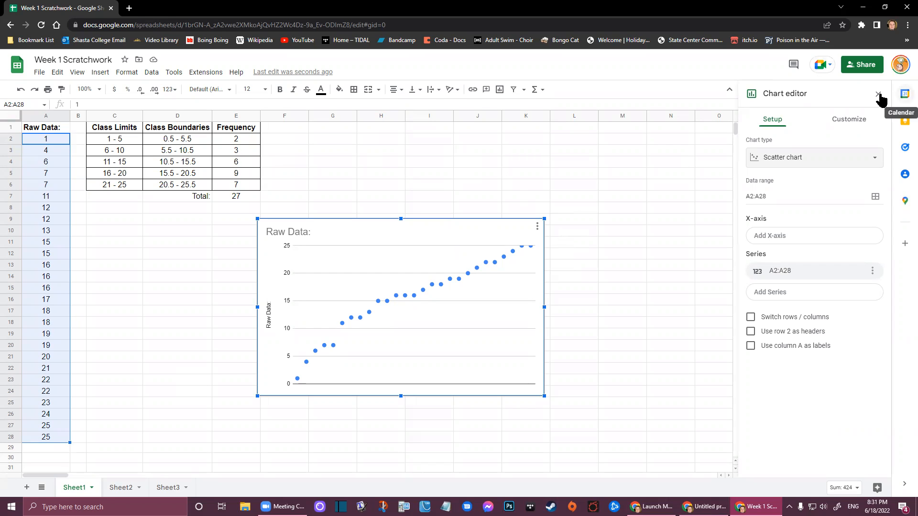
# Step: Close the chart editor and delete the scatter chart from the sheet
pyautogui.press('Escape')
pyautogui.click(477, 237)
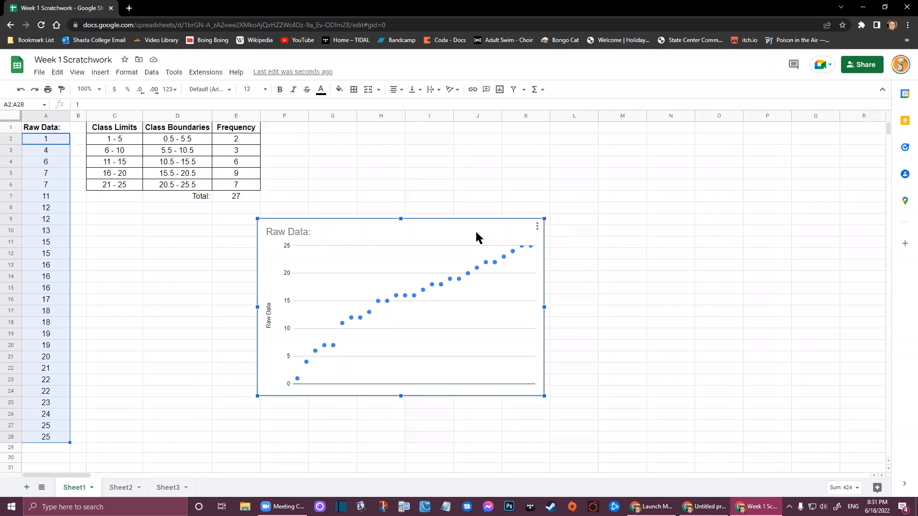
pyautogui.press('Delete')
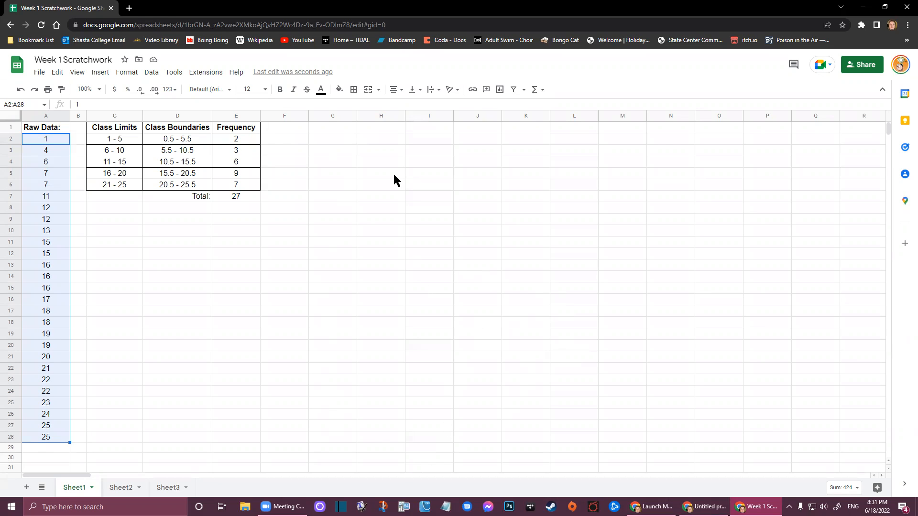
# Step: Hide the gridlines in G1:AL45 by applying white borders to all cells in that range
pyautogui.click(333, 130)
pyautogui.moveTo(468, 244); pyautogui.dragTo(888, 482)
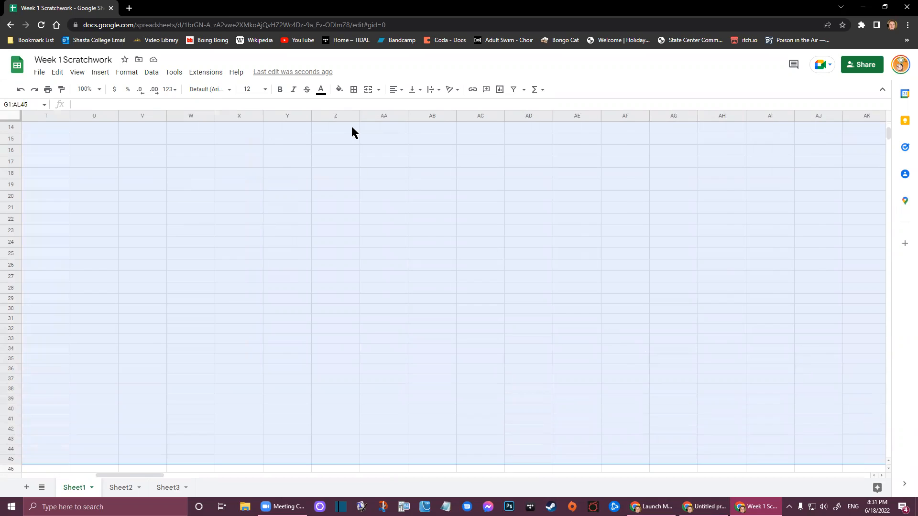
pyautogui.click(354, 91)
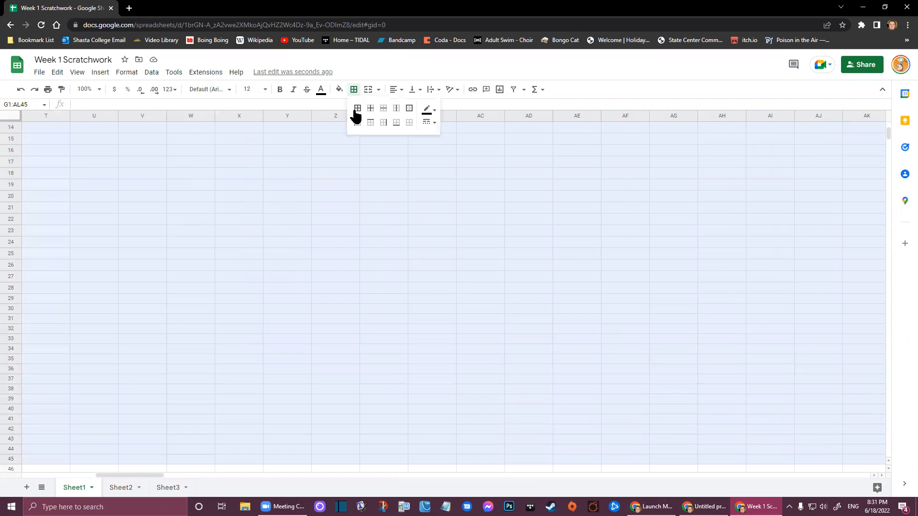
pyautogui.click(433, 113)
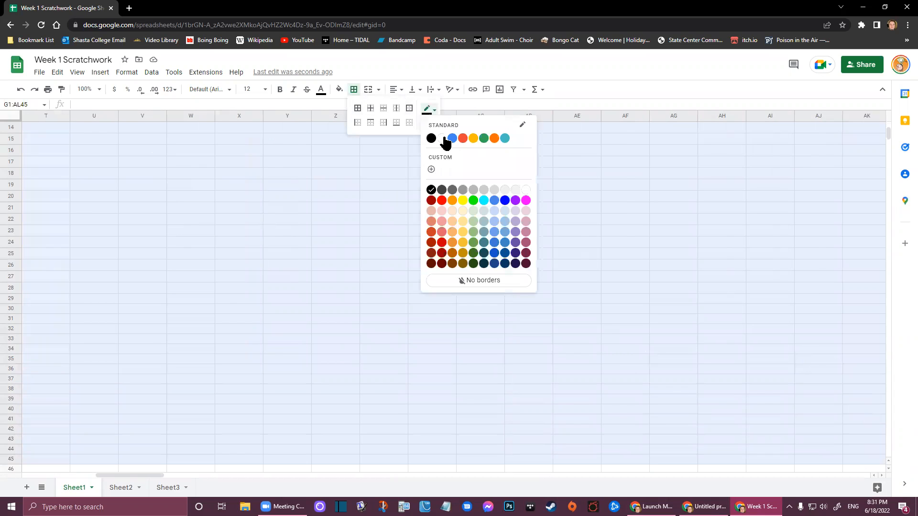
pyautogui.click(441, 138)
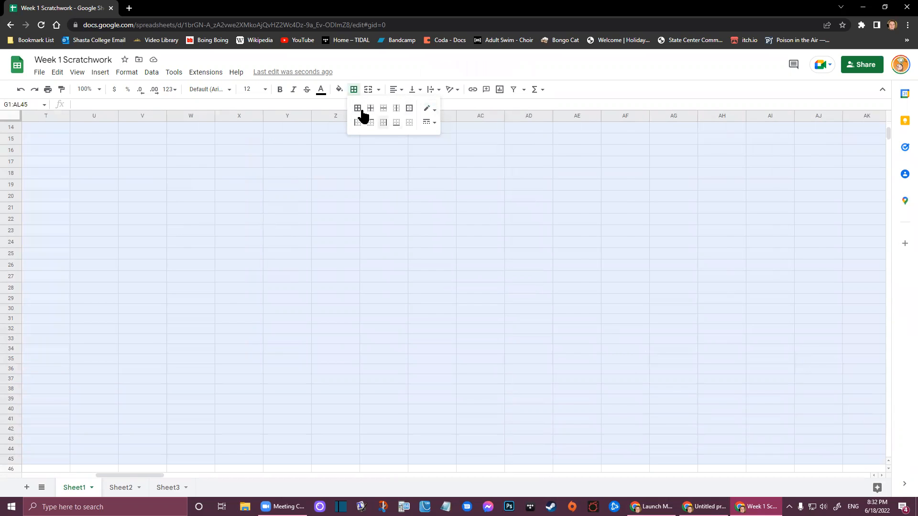
pyautogui.click(359, 110)
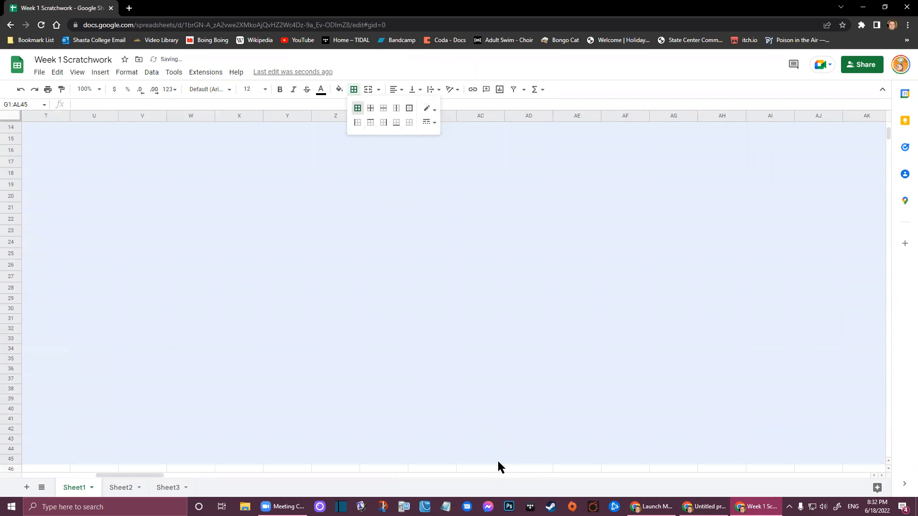
pyautogui.click(153, 474)
pyautogui.hscroll(-10, 84, 465)
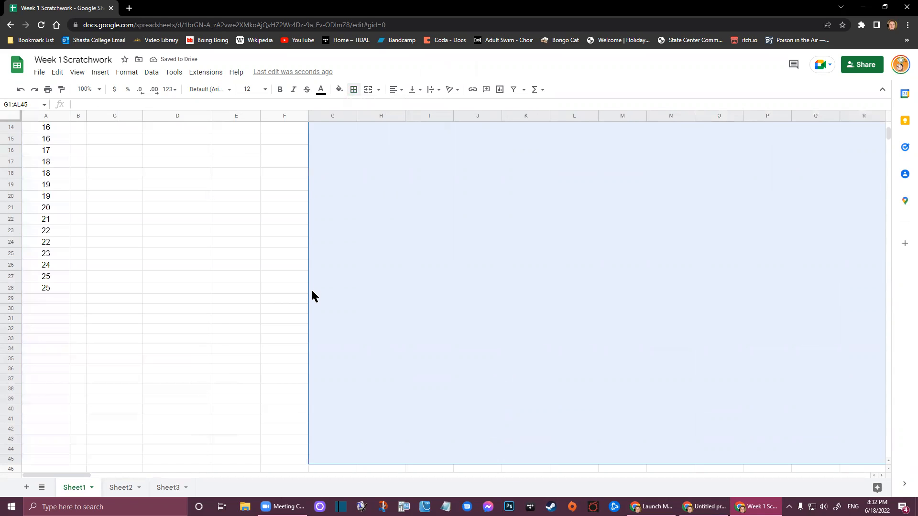
pyautogui.scroll(2, 312, 288)
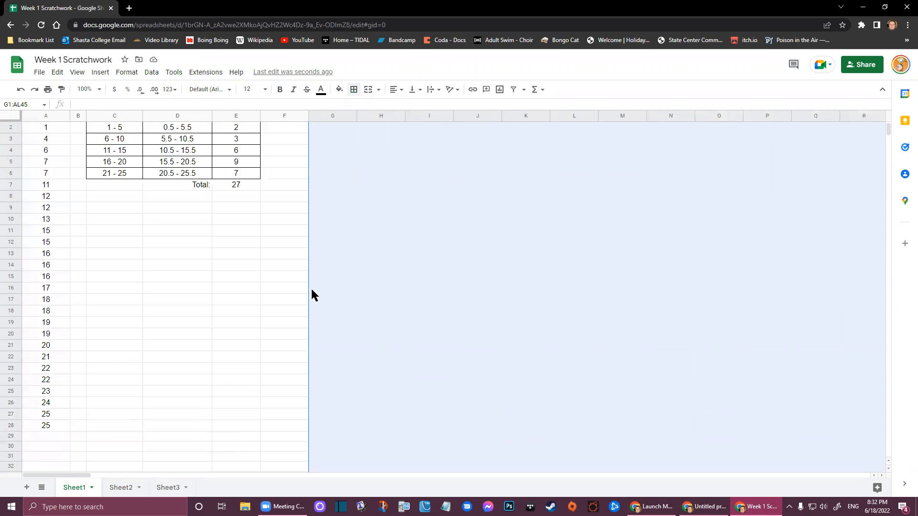
pyautogui.scroll(1, 376, 250)
pyautogui.click(378, 243)
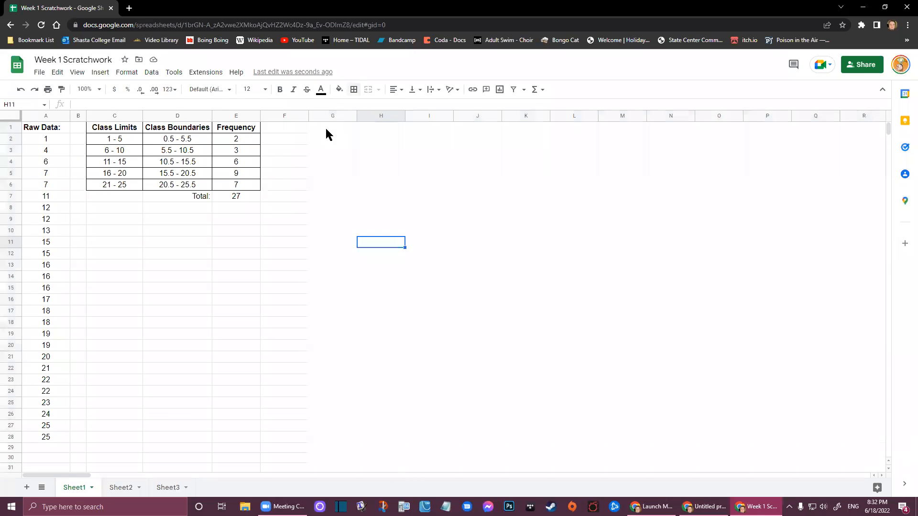
pyautogui.click(325, 128)
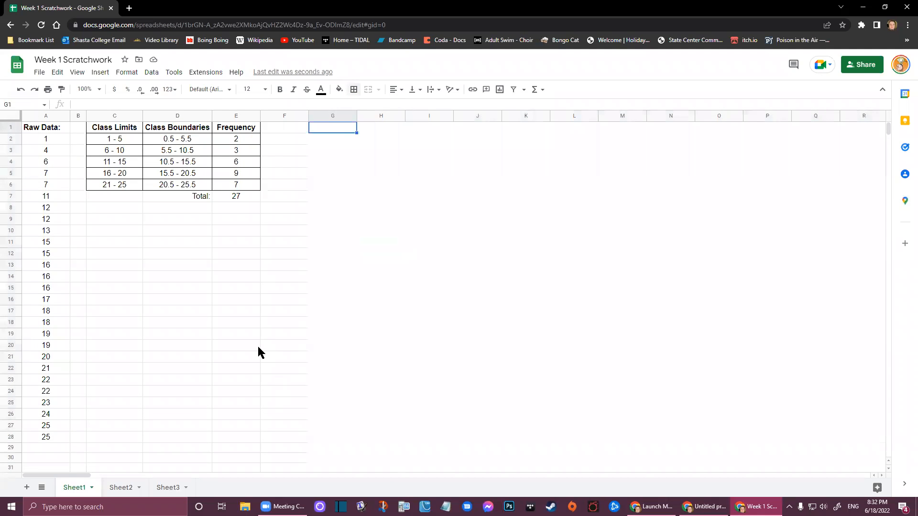
# Step: Check the first and last raw data values, and resize columns G through AL to 30 pixels wide
pyautogui.click(53, 142)
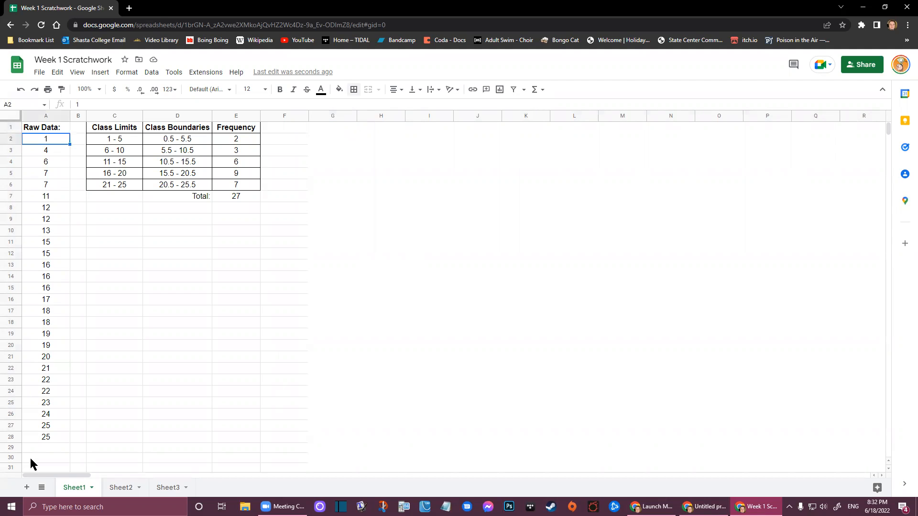
pyautogui.click(45, 437)
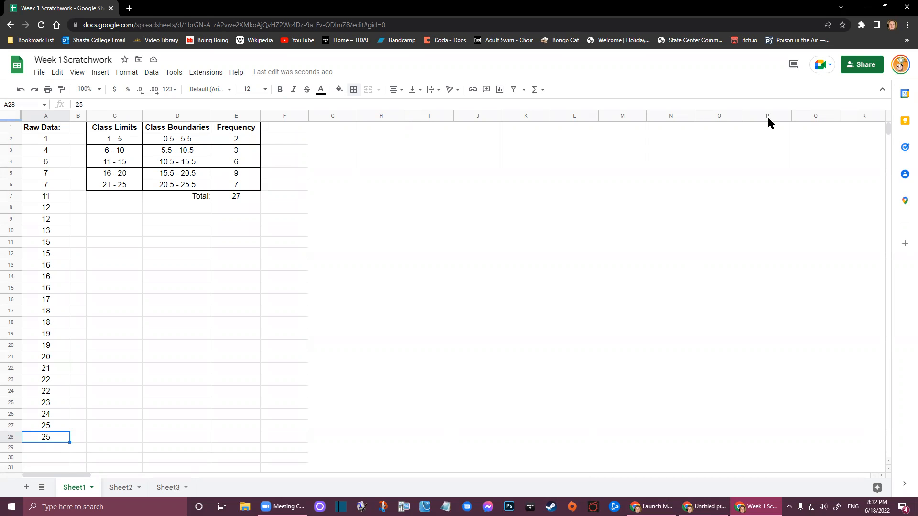
pyautogui.click(321, 114)
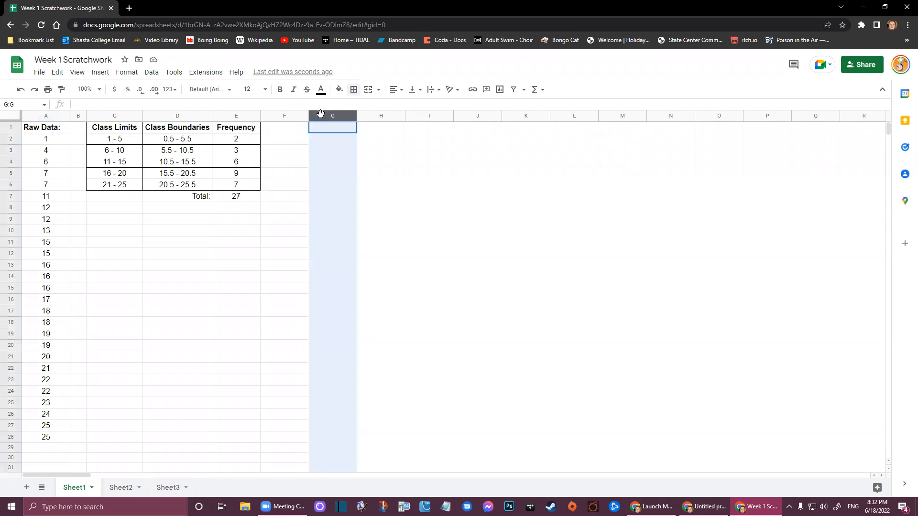
pyautogui.moveTo(321, 113); pyautogui.dragTo(575, 131)
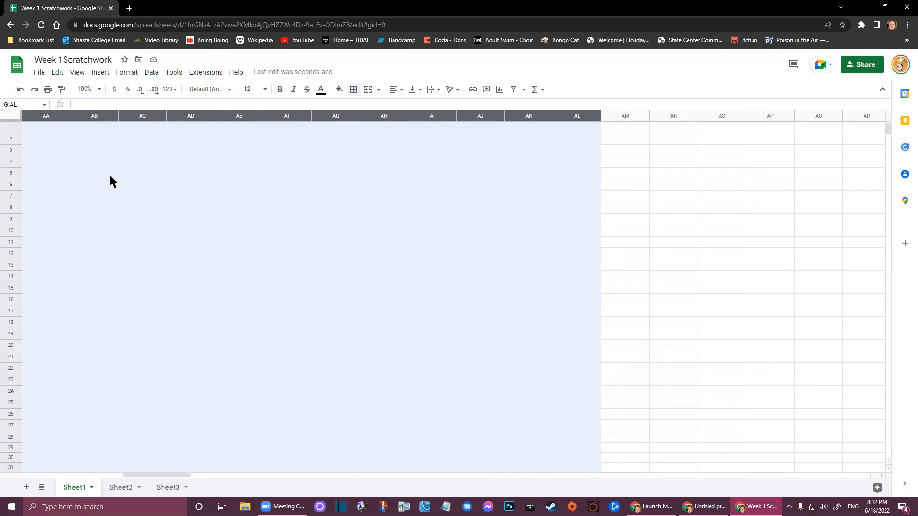
pyautogui.rightClick(276, 120)
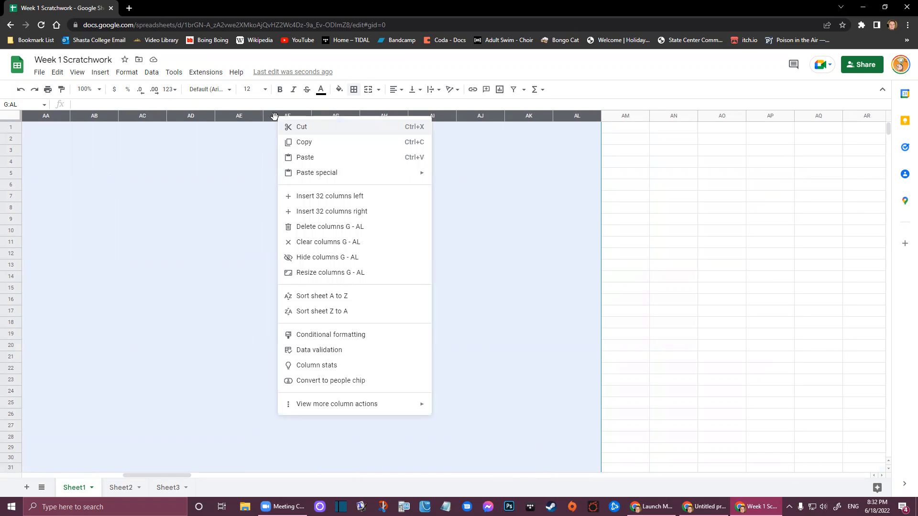
pyautogui.click(330, 274)
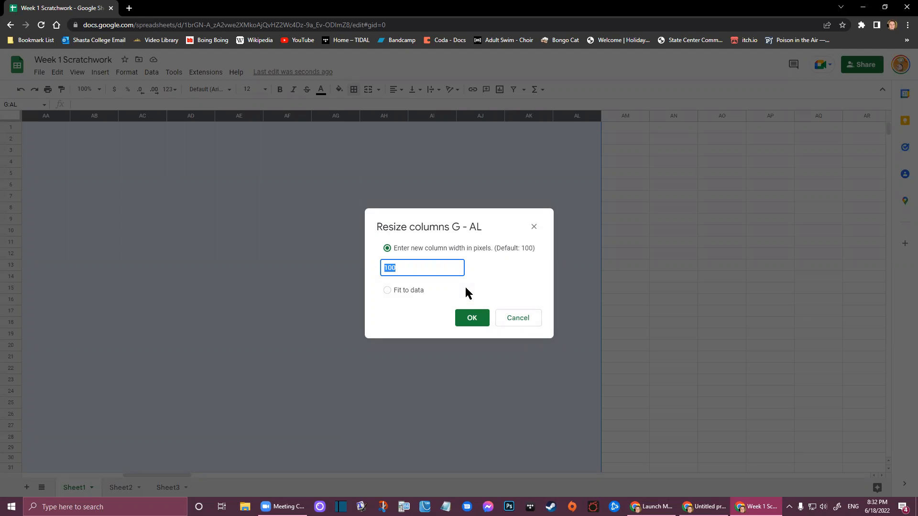
pyautogui.write('30')
pyautogui.press('Return')
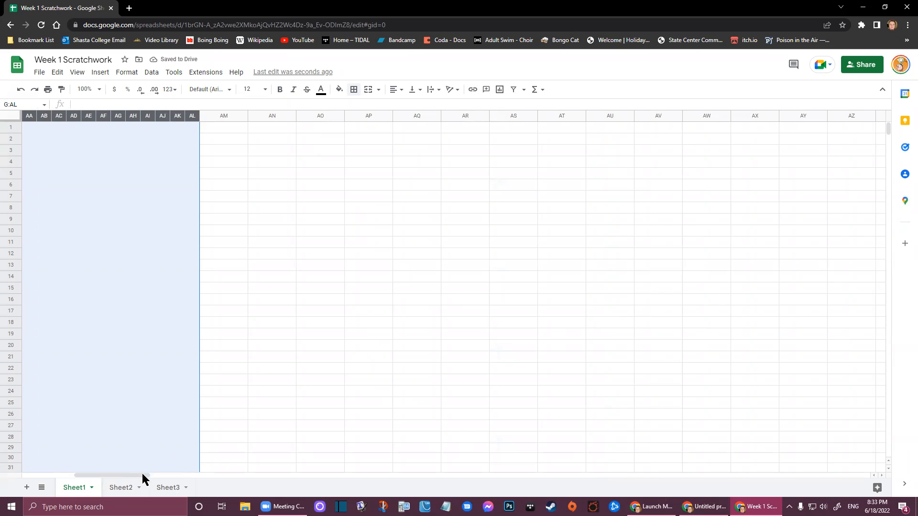
pyautogui.moveTo(137, 476); pyautogui.dragTo(87, 478)
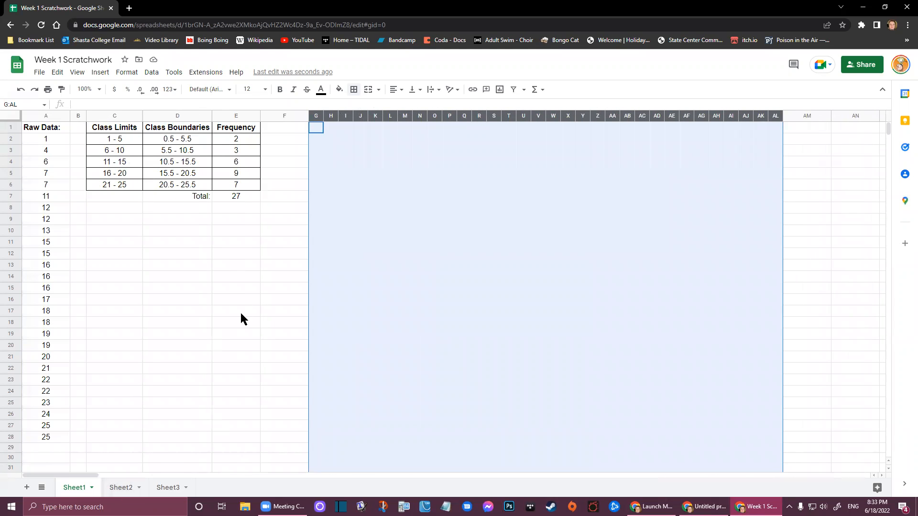
pyautogui.click(218, 253)
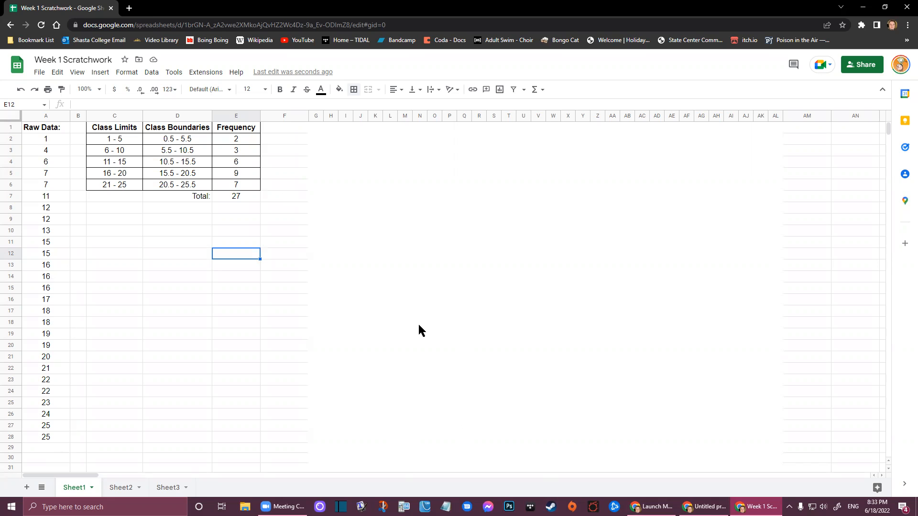
# Step: Enter the whole numbers 1 through 25 across row 15, one per cell from G15 to AE15
pyautogui.click(316, 289)
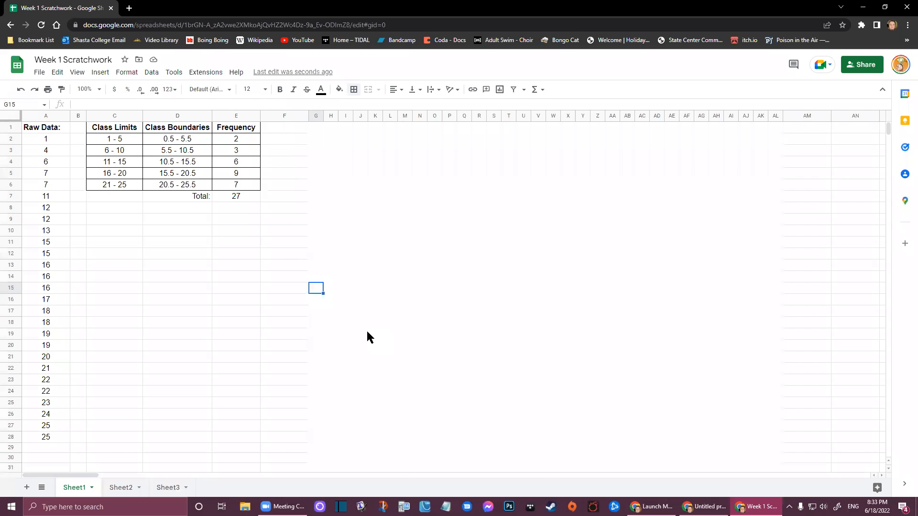
pyautogui.write('1')
pyautogui.press('Tab')
pyautogui.write('2')
pyautogui.press('Tab')
pyautogui.write('3')
pyautogui.press('Tab')
pyautogui.write('4')
pyautogui.press('Tab')
pyautogui.write('5')
pyautogui.press('Tab')
pyautogui.write('6\t7\t8\t9\t10\t11')
pyautogui.press('Tab')
pyautogui.write('12')
pyautogui.press('Tab')
pyautogui.write('13')
pyautogui.press('Tab')
pyautogui.write('14')
pyautogui.press('Tab')
pyautogui.write('15')
pyautogui.press('Tab')
pyautogui.write('16')
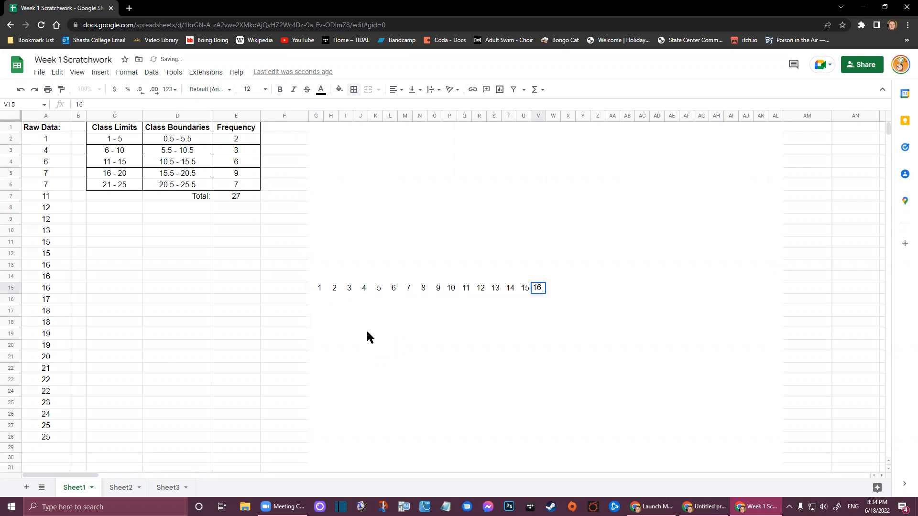
pyautogui.press('Tab')
pyautogui.write('17')
pyautogui.press('Tab')
pyautogui.write('18')
pyautogui.press('Tab')
pyautogui.write('19')
pyautogui.press('Tab')
pyautogui.write('20')
pyautogui.press('Tab')
pyautogui.write('21')
pyautogui.press('Tab')
pyautogui.write('22')
pyautogui.press('Tab')
pyautogui.write('23')
pyautogui.press('Tab')
pyautogui.write('24')
pyautogui.press('Tab')
pyautogui.write('25')
pyautogui.press('Return')
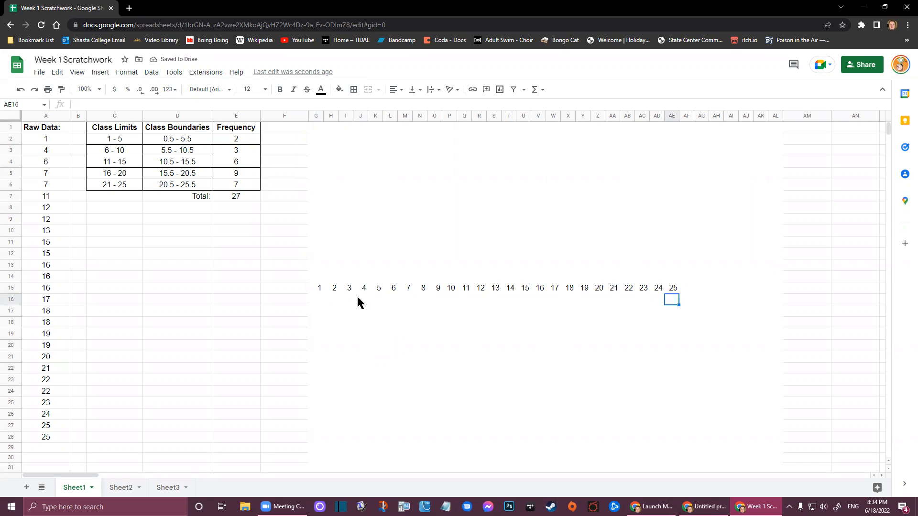
# Step: Draw the number line by applying a black top border to the numbered cells G15:AE15
pyautogui.moveTo(321, 288); pyautogui.dragTo(678, 289)
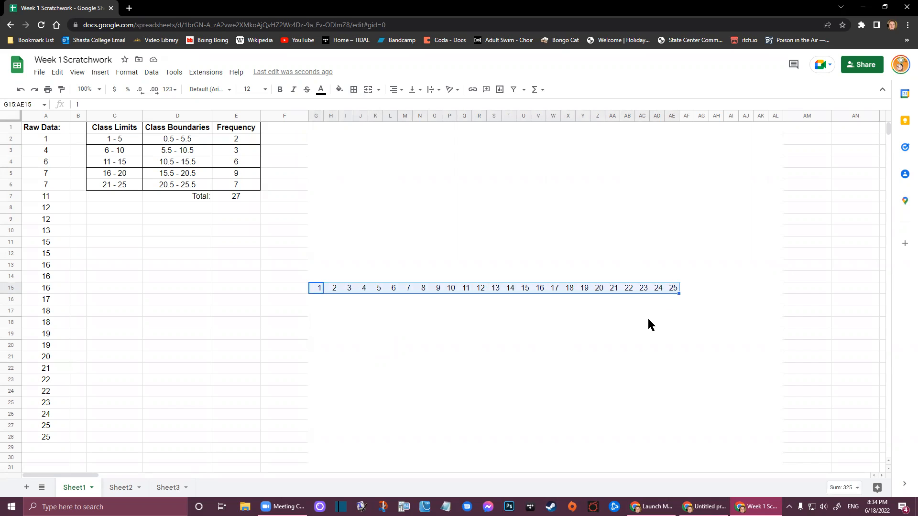
pyautogui.click(354, 91)
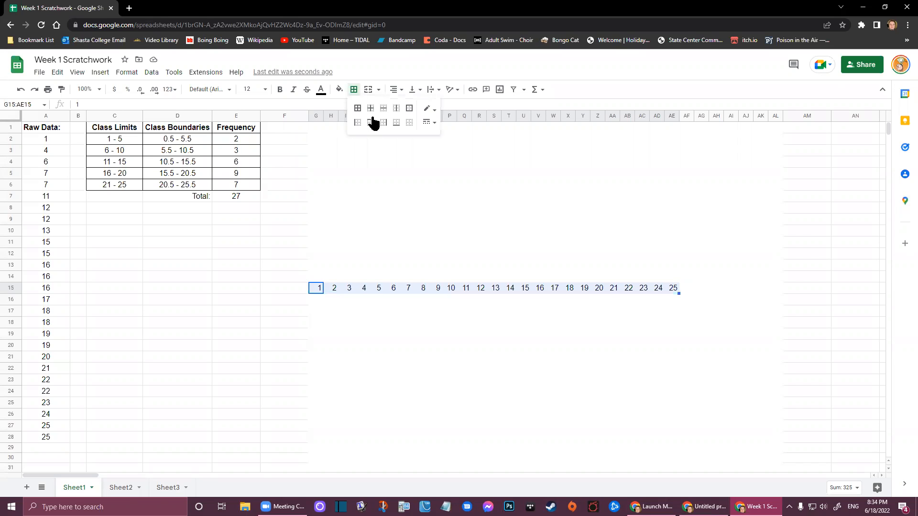
pyautogui.click(434, 110)
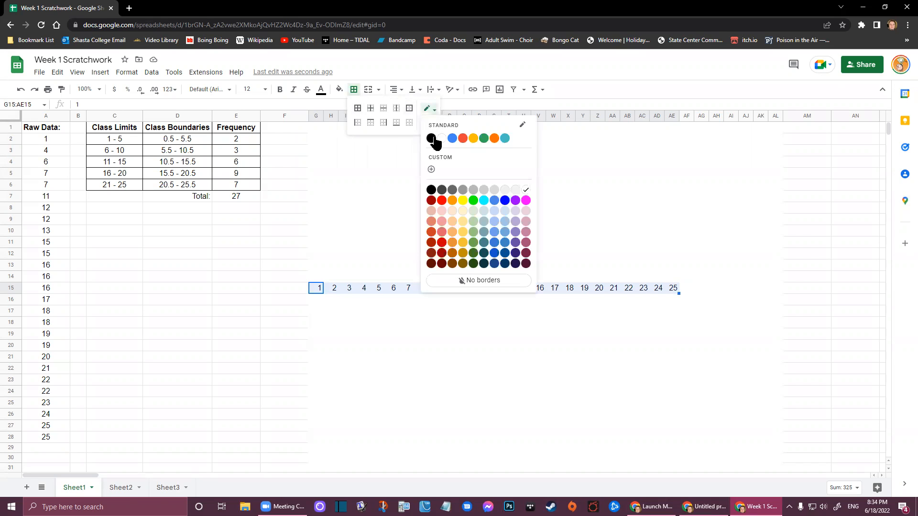
pyautogui.click(434, 137)
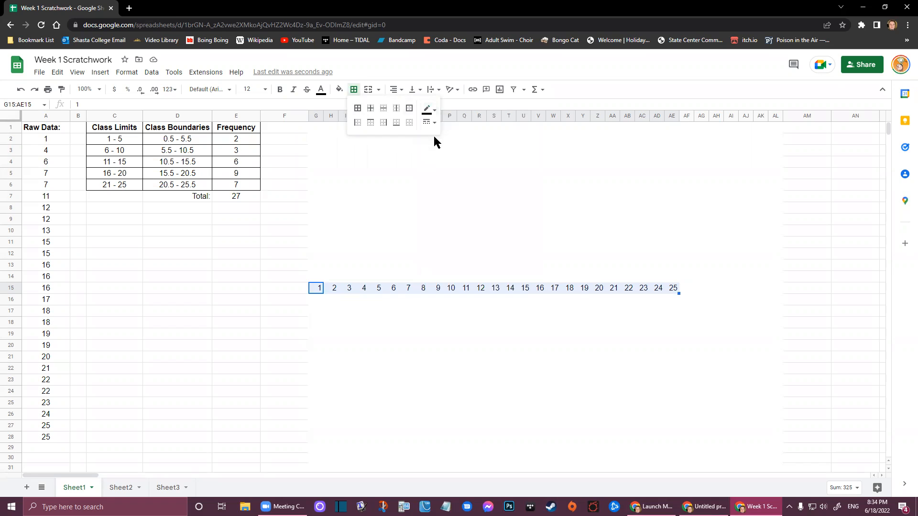
pyautogui.click(371, 123)
pyautogui.click(410, 417)
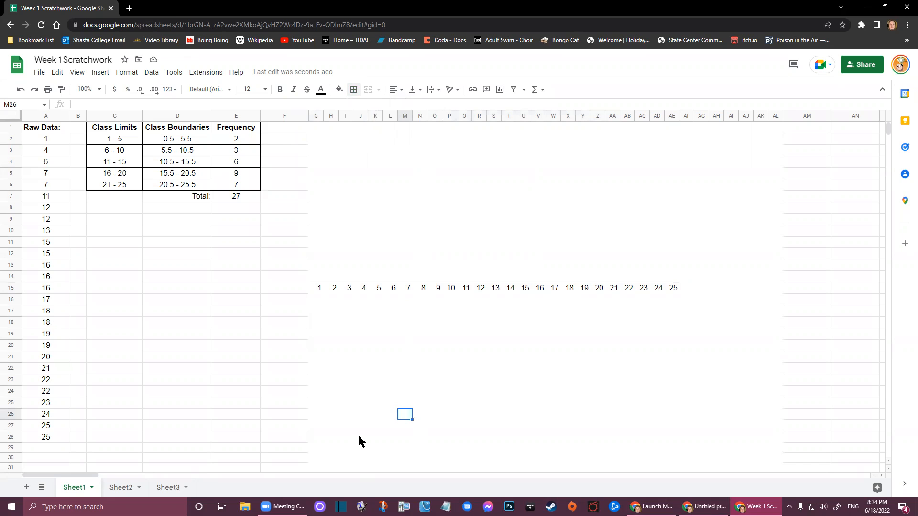
# Step: Enter an asterisk in G14 as the dot above 1 and center it horizontally in the cell
pyautogui.click(311, 277)
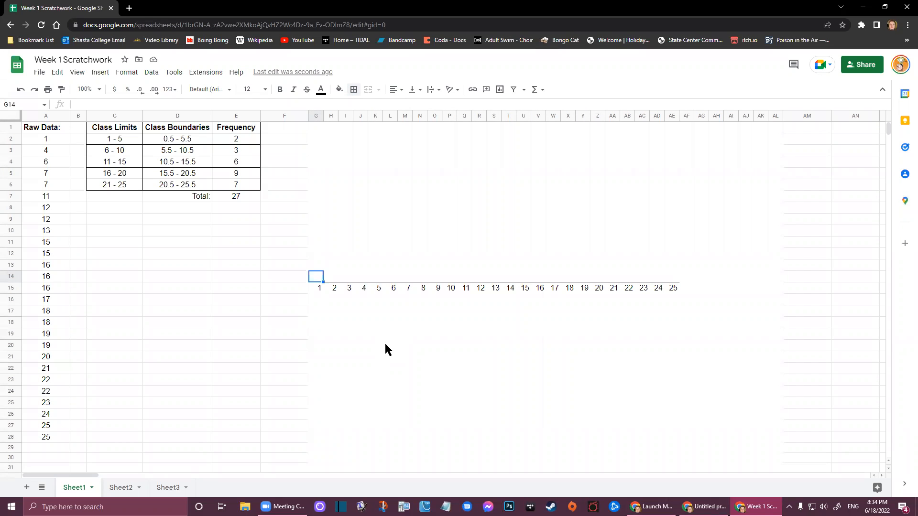
pyautogui.write('*')
pyautogui.press('Return')
pyautogui.press('Up')
pyautogui.click(397, 90)
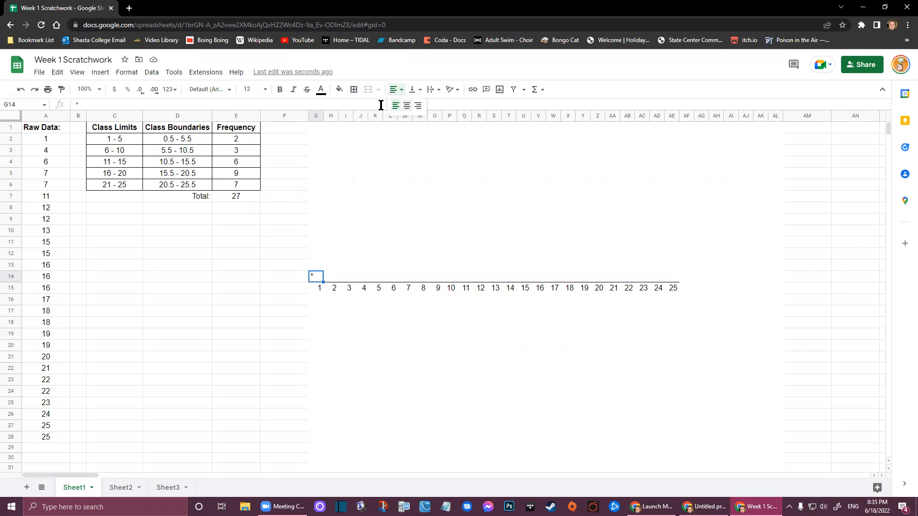
pyautogui.click(407, 105)
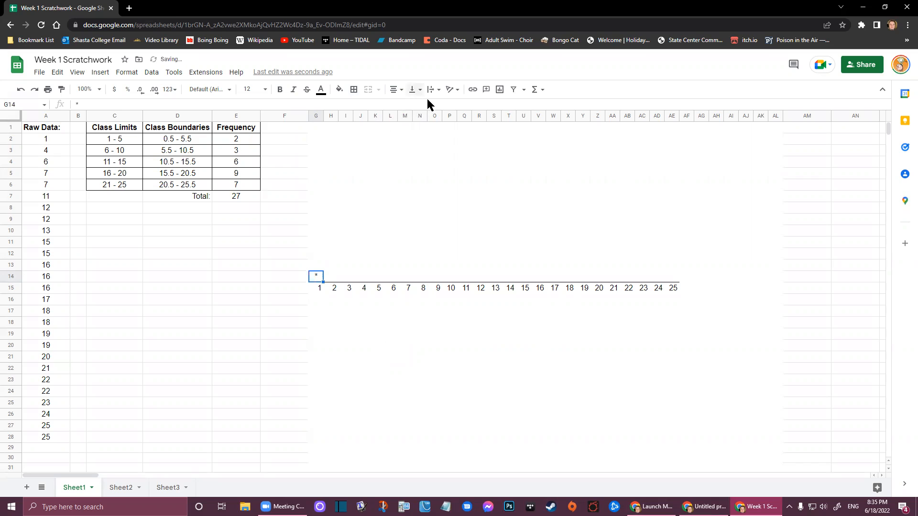
pyautogui.click(427, 105)
pyautogui.click(422, 93)
pyautogui.click(433, 106)
pyautogui.click(336, 356)
pyautogui.click(314, 279)
# Step: Center the contents of the cell block G1:AD14 above the number line horizontally
pyautogui.moveTo(316, 128); pyautogui.dragTo(664, 272)
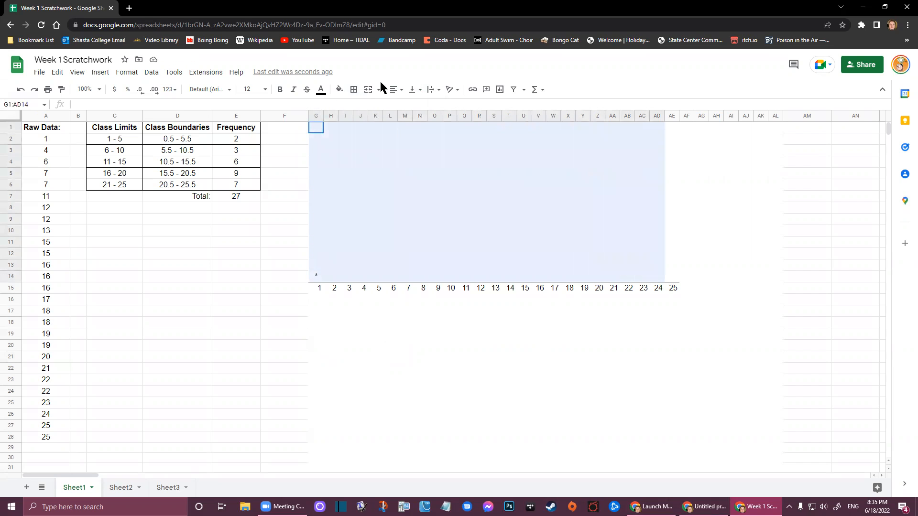
pyautogui.click(397, 89)
pyautogui.click(397, 399)
pyautogui.click(397, 395)
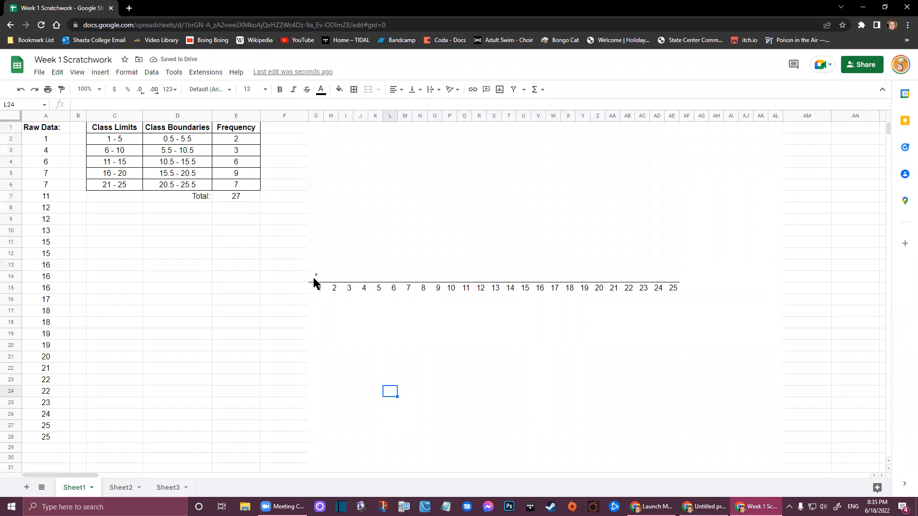
# Step: Plot the raw data values 4, 6, 7 and 7 with asterisks in J14, L14, M14 and M13
pyautogui.click(362, 277)
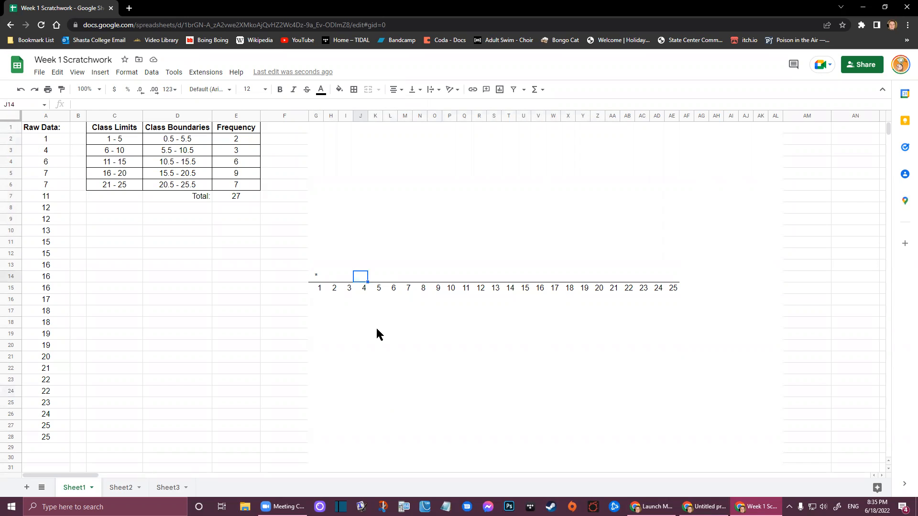
pyautogui.write('*')
pyautogui.press('Right')
pyautogui.press('Right')
pyautogui.write('^*')
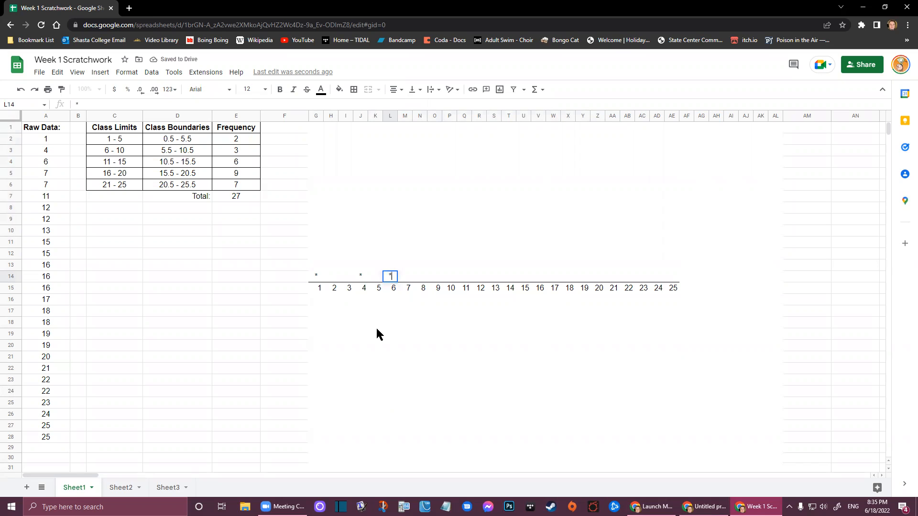
pyautogui.press('Right')
pyautogui.write('*')
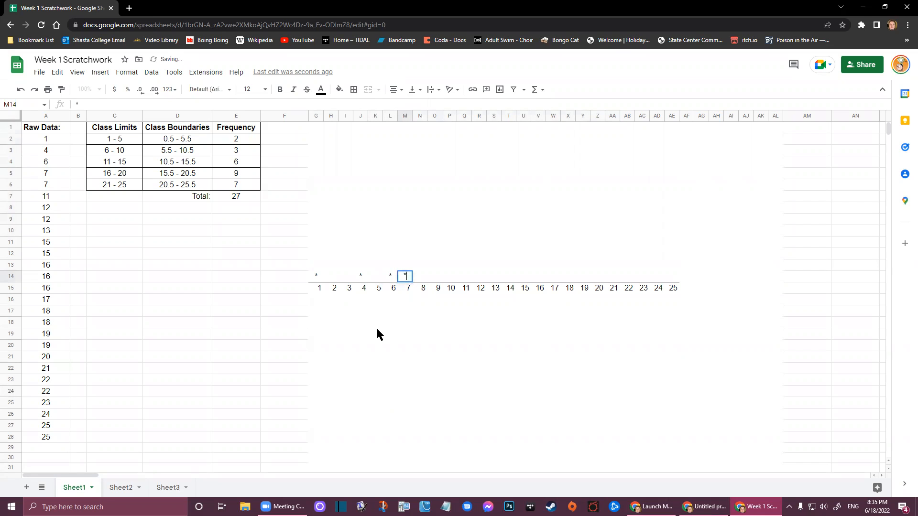
pyautogui.press('Up')
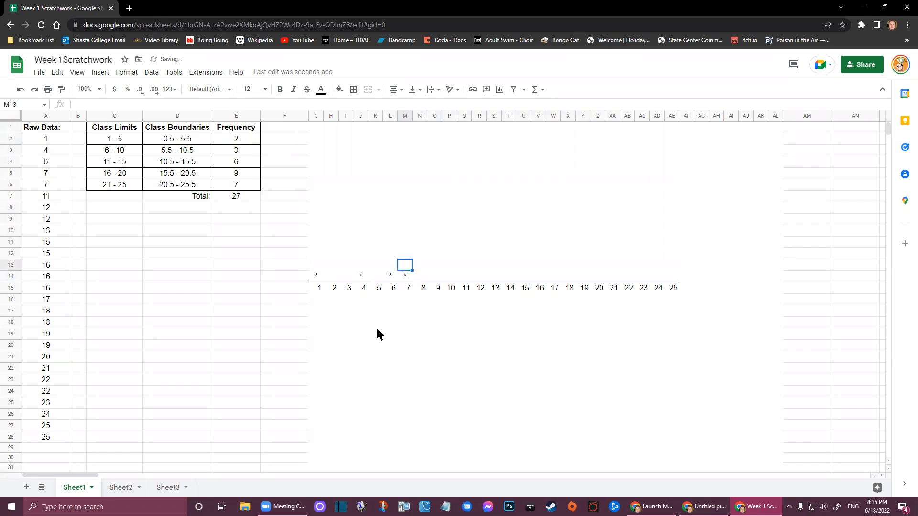
pyautogui.write('*')
pyautogui.press('Down')
# Step: Plot 11, 12, 12 and 13 with asterisks above the number line, stacking the second 12 in row 13
pyautogui.press('Right')
pyautogui.press('Right')
pyautogui.press('Right')
pyautogui.press('Right')
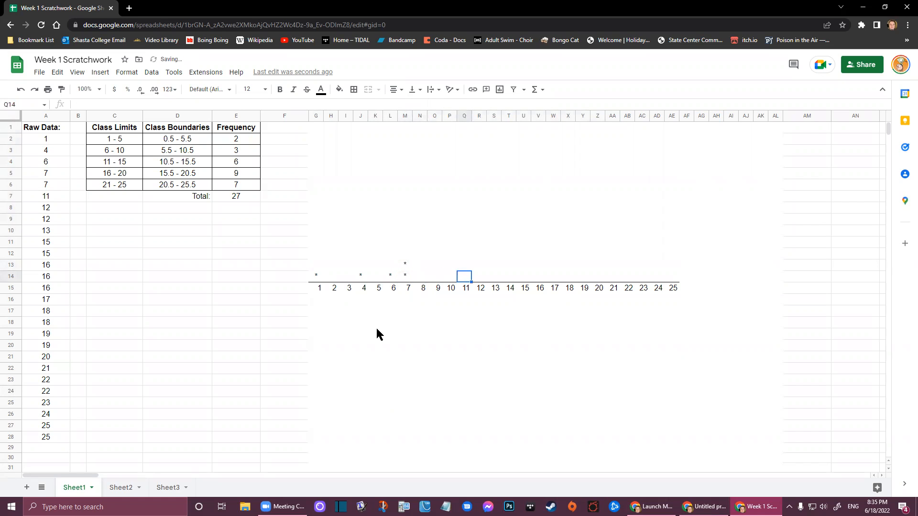
pyautogui.write('*')
pyautogui.press('Right')
pyautogui.write('*')
pyautogui.press('Up')
pyautogui.write('*')
pyautogui.press('Tab')
pyautogui.press('Down')
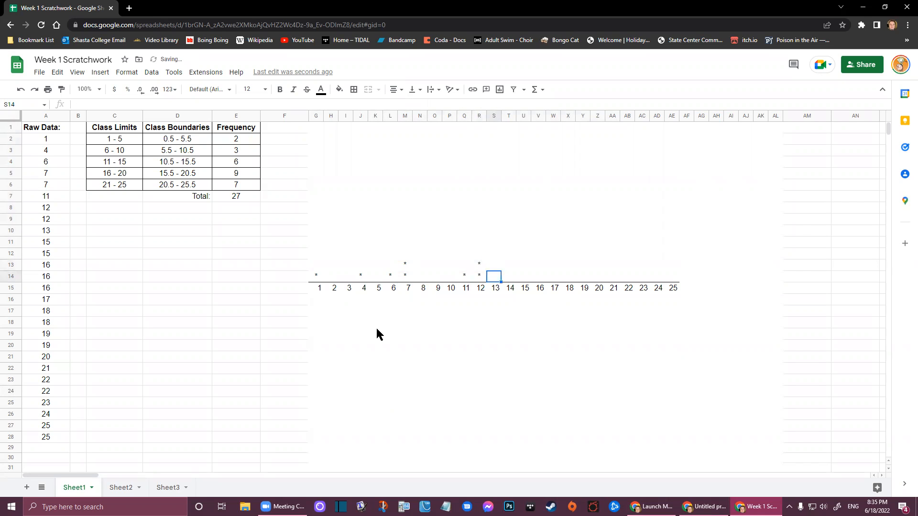
pyautogui.write('*')
pyautogui.press('Right')
# Step: Stack two asterisks above 15 and three asterisks above 16, starting from row 14
pyautogui.press('Right')
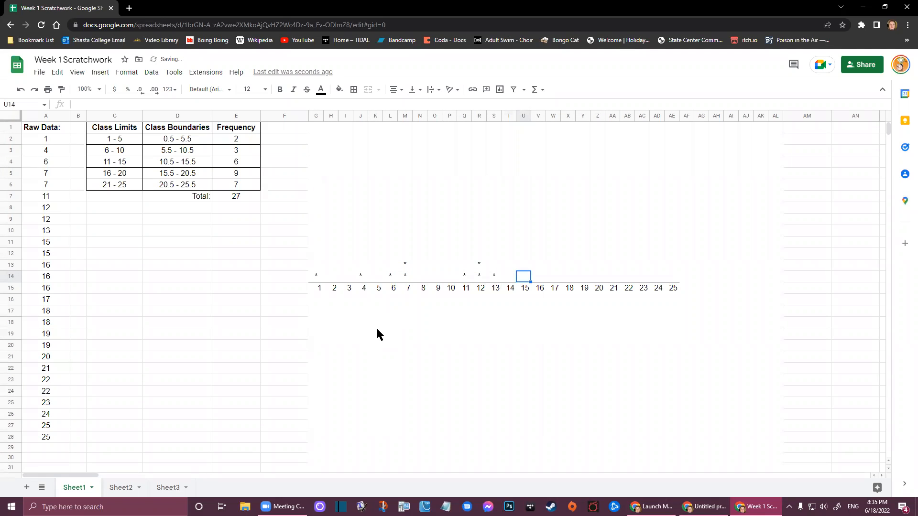
pyautogui.write('*')
pyautogui.press('Up')
pyautogui.write('*')
pyautogui.press('Return')
pyautogui.press('Right')
pyautogui.write('*')
pyautogui.press('Up')
pyautogui.write('*')
pyautogui.press('Up')
pyautogui.write('*')
pyautogui.press('Right')
# Step: Place one asterisk above 17 and stack two asterisks each above 18 and 19
pyautogui.press('Down')
pyautogui.press('Down')
pyautogui.write('*')
pyautogui.press('Tab')
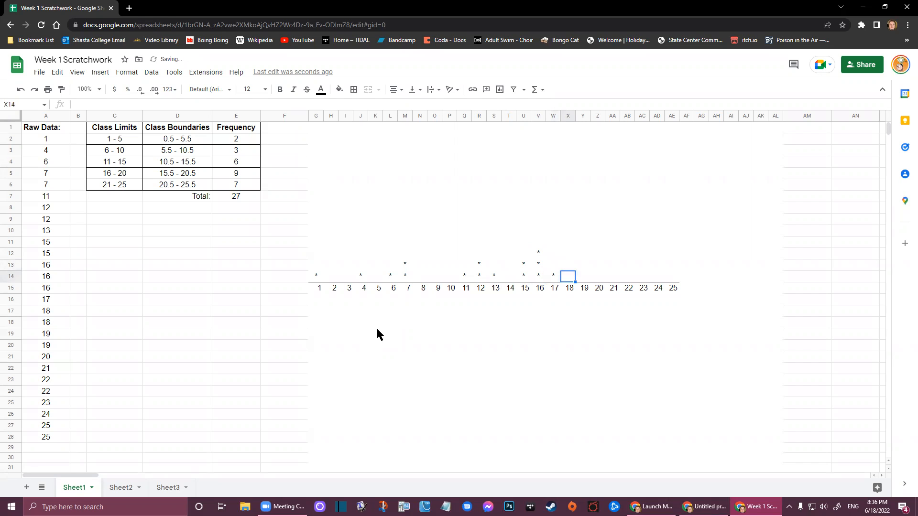
pyautogui.write('*')
pyautogui.press('Up')
pyautogui.write('*')
pyautogui.press('Return')
pyautogui.press('Right')
pyautogui.write('*')
pyautogui.press('Up')
pyautogui.write('*')
pyautogui.press('Return')
# Step: Place one asterisk each above 20 and 21, and stack two asterisks above 22
pyautogui.press('Right')
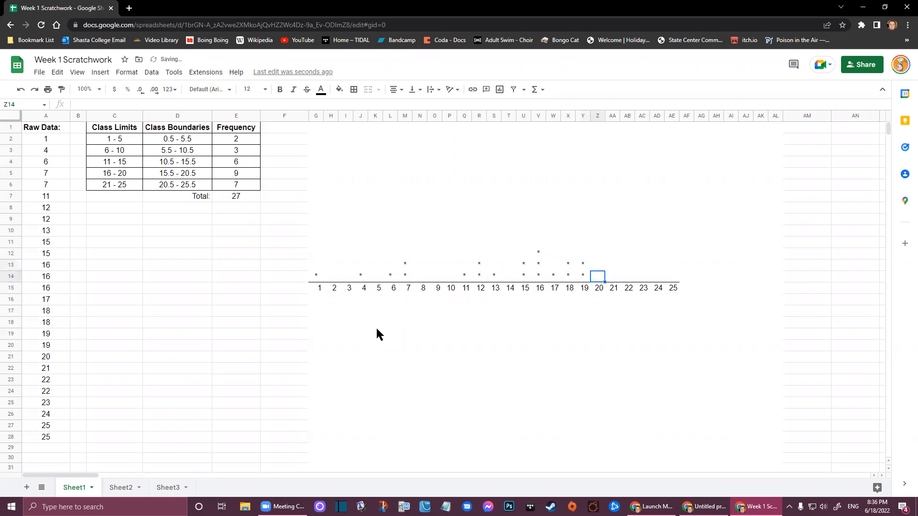
pyautogui.write('*')
pyautogui.press('Right')
pyautogui.write('*')
pyautogui.press('Right')
pyautogui.write('*')
pyautogui.press('Up')
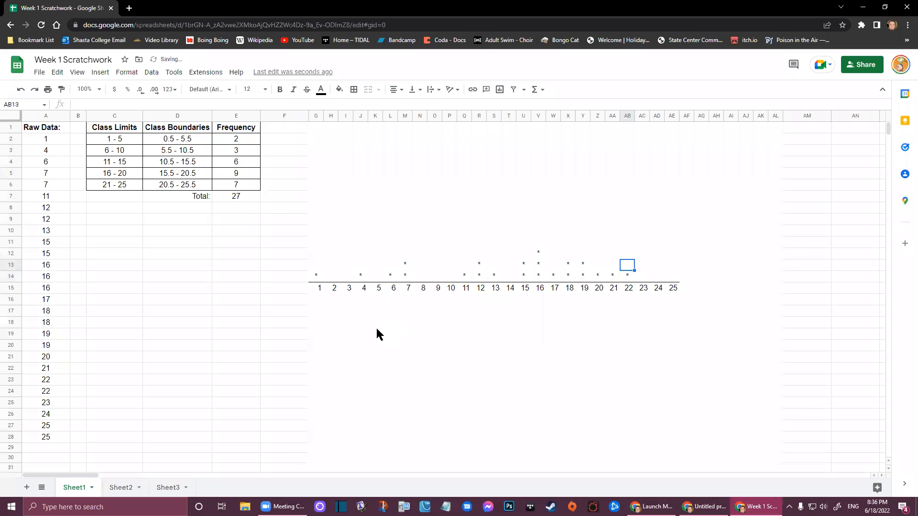
pyautogui.write('*')
pyautogui.press('Down')
# Step: Place one asterisk each above 23 and 24, and stack two asterisks above 25
pyautogui.press('Right')
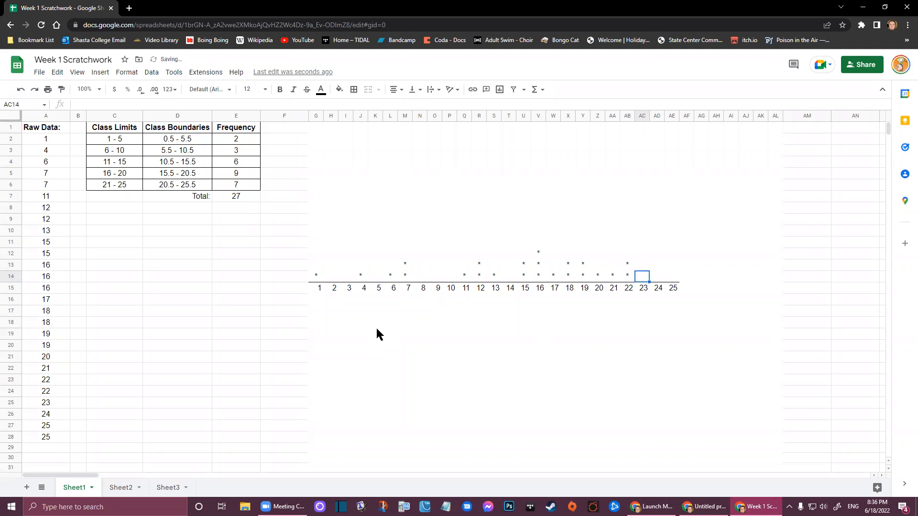
pyautogui.write('*')
pyautogui.press('Right')
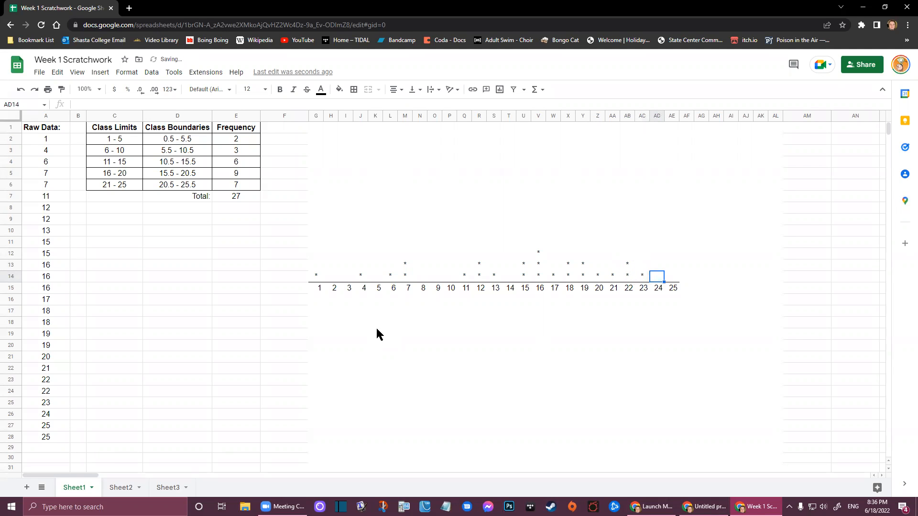
pyautogui.write('*')
pyautogui.press('Right')
pyautogui.write('*')
pyautogui.press('Up')
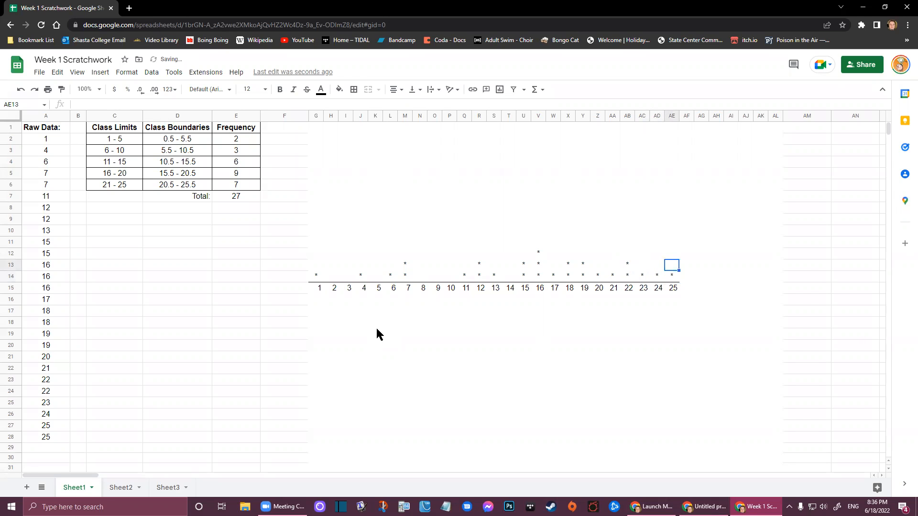
pyautogui.write('*')
pyautogui.click(596, 439)
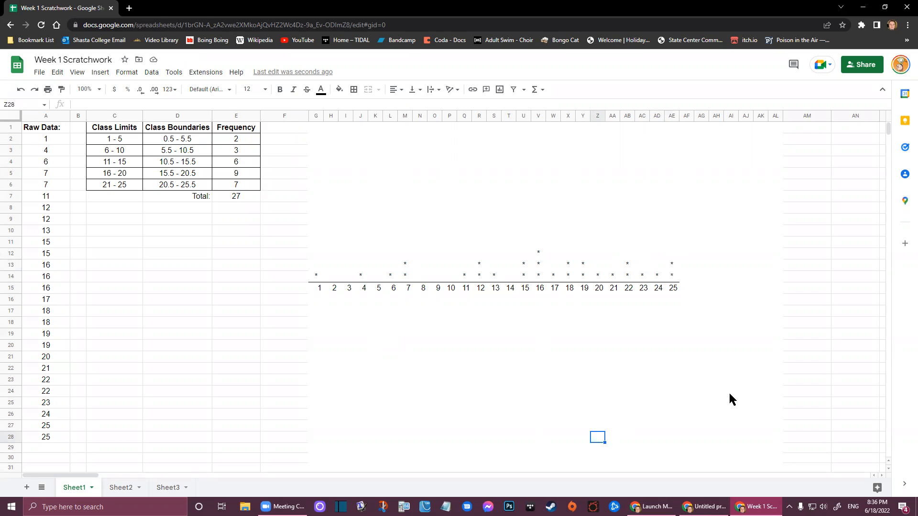
# Step: Enlarge the page to 150% and bring the whole dot plot from 1 to 25 into view
pyautogui.hotkey('ctrl', '+')
pyautogui.hotkey('ctrl', '+')
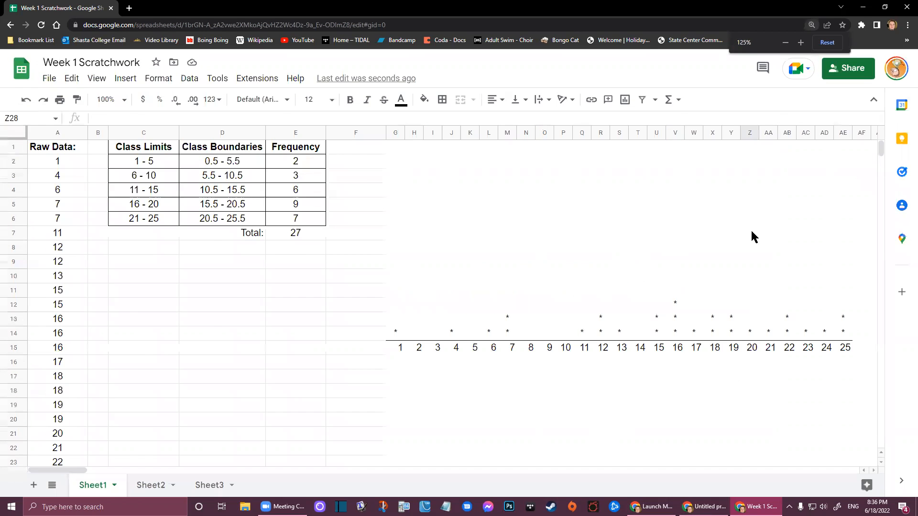
pyautogui.hotkey('ctrl', '+')
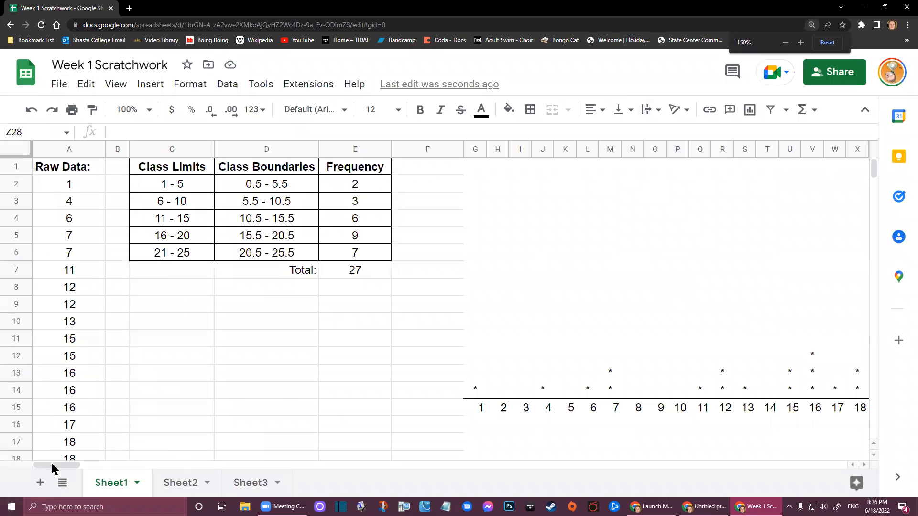
pyautogui.moveTo(51, 463); pyautogui.dragTo(75, 486)
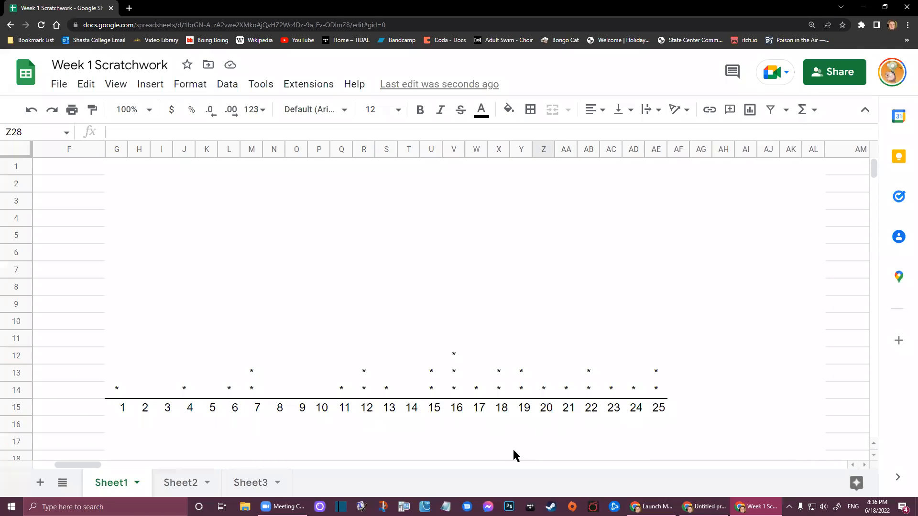